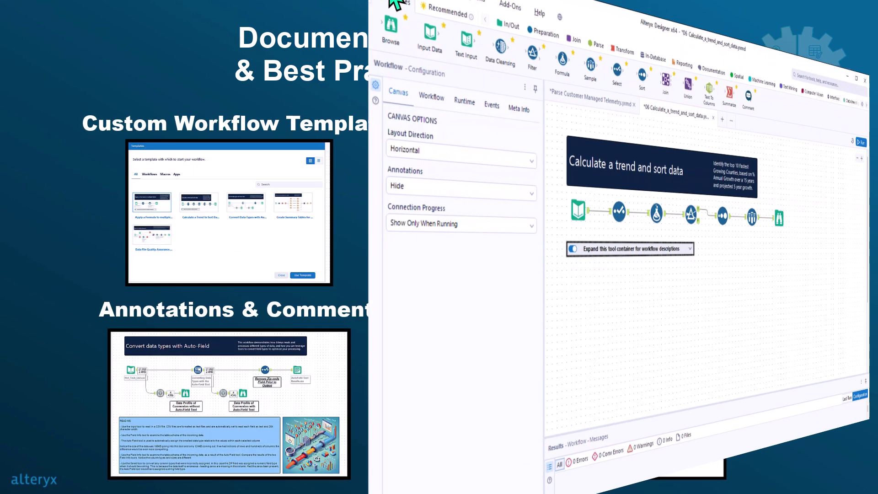
Save the trend workflow as the 'Calculate a Trend to Sort Data' template
mouse_move(72, 149)
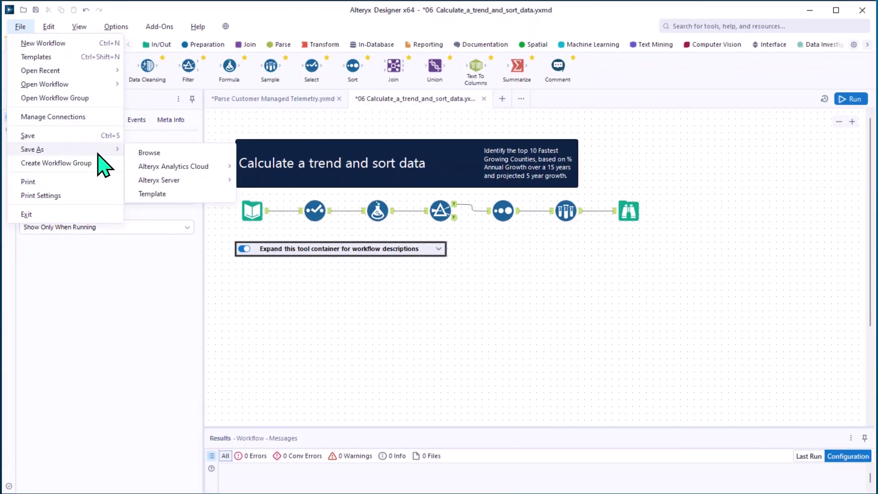
click(158, 193)
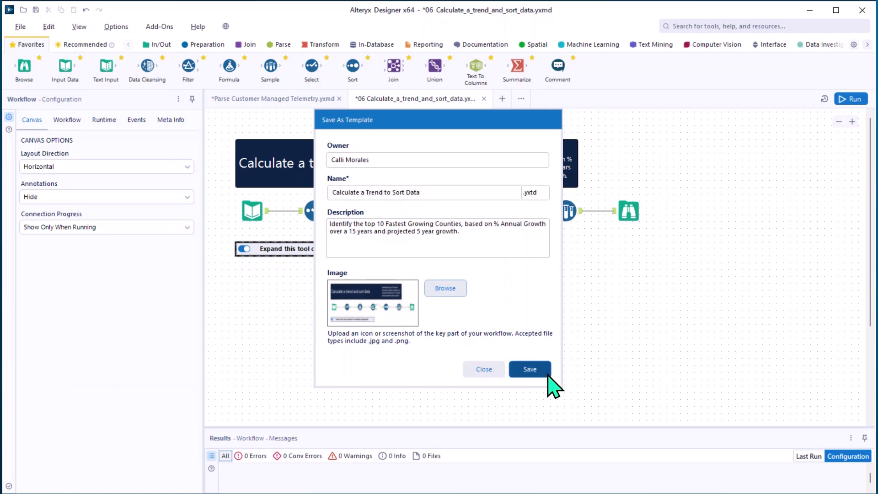
click(544, 373)
Start a new workflow from the 'Convert Data Types with Auto-Field' template
click(20, 27)
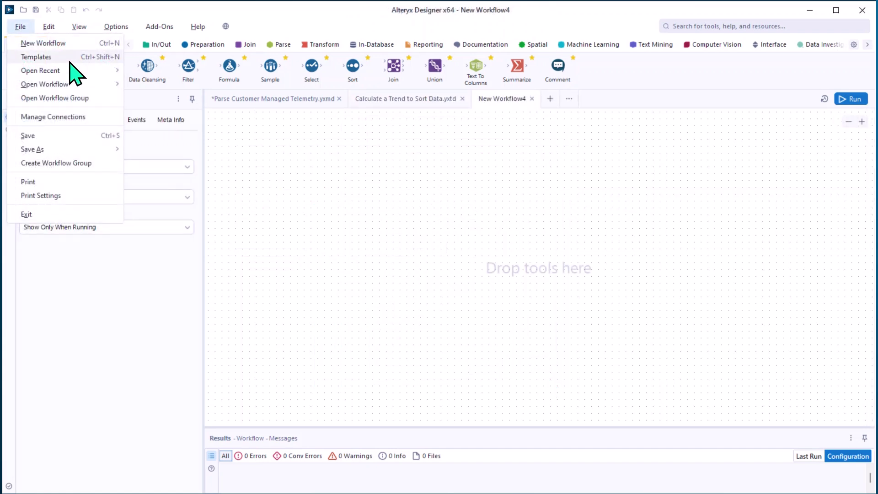
click(70, 59)
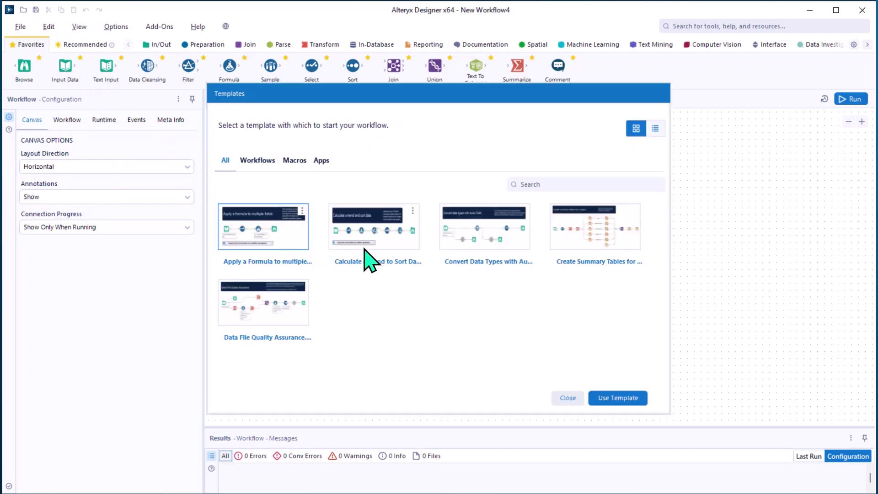
click(516, 225)
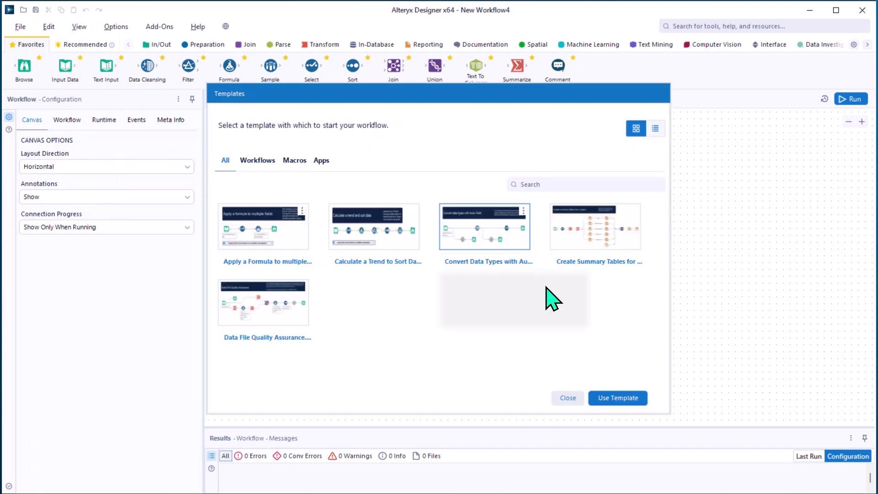
click(619, 398)
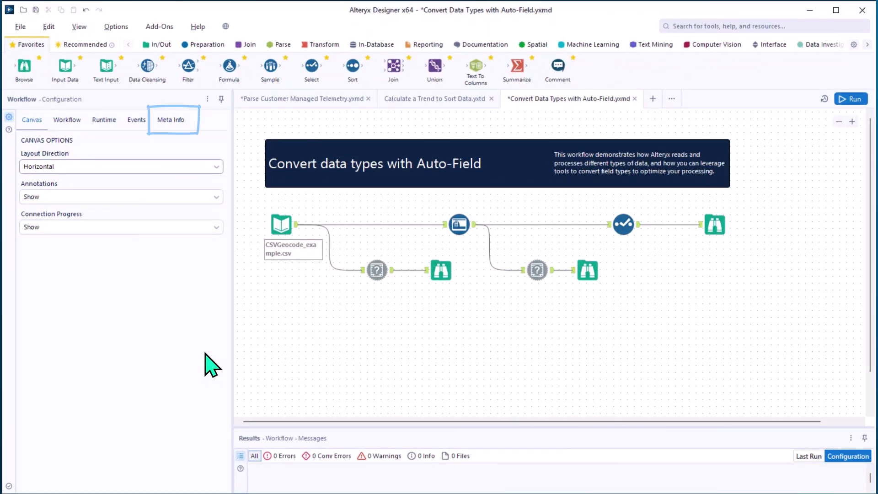
Review the Meta Info name 'Convert Data Types with Auto-Field Tool', its description and URL
click(175, 122)
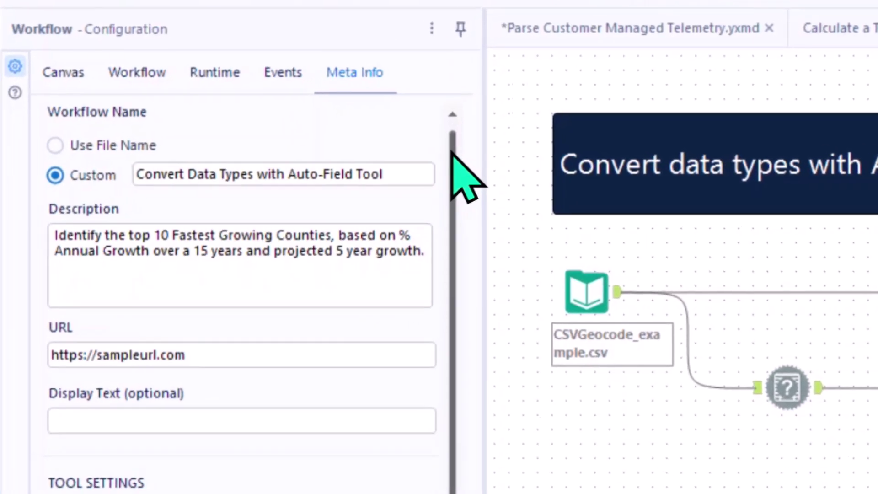
drag(353, 143, 344, 178)
drag(474, 185, 452, 341)
drag(464, 221, 467, 117)
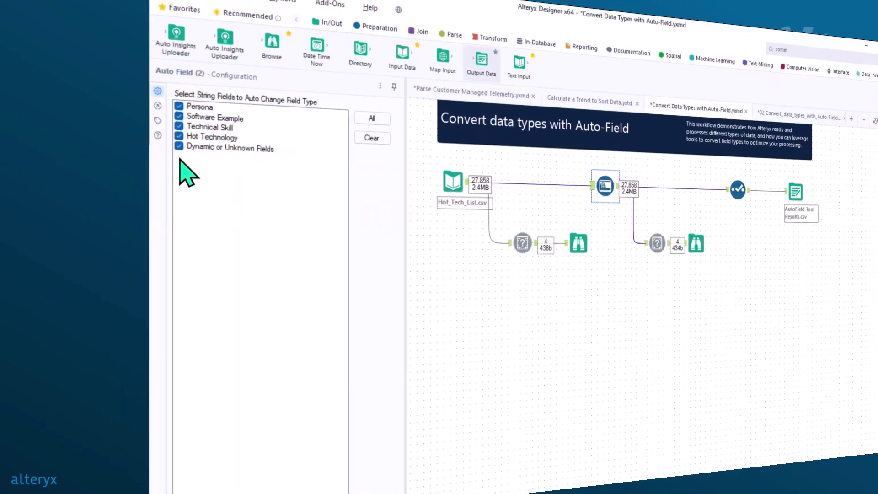
Annotate the Auto Field tool 'Converting Data Types with the Auto-Field Tool', shown per canvas settings
click(8, 167)
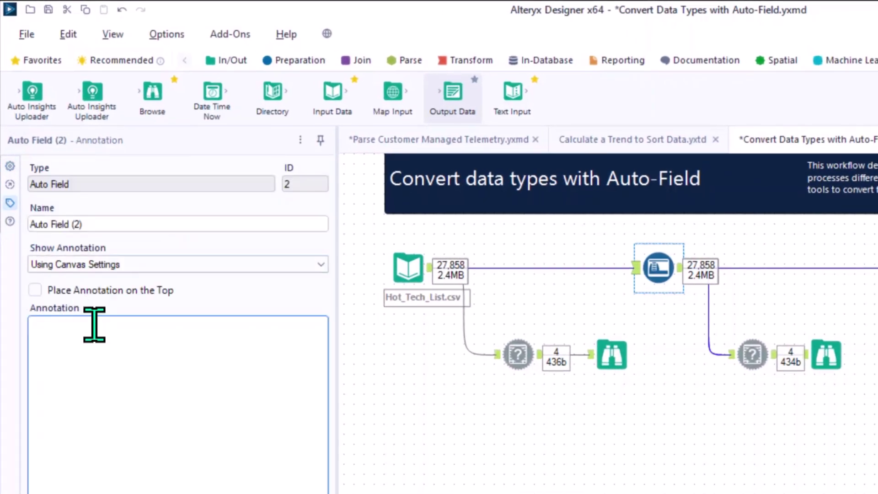
click(80, 290)
text(Converting Data Types with the Auto-Field Tool)
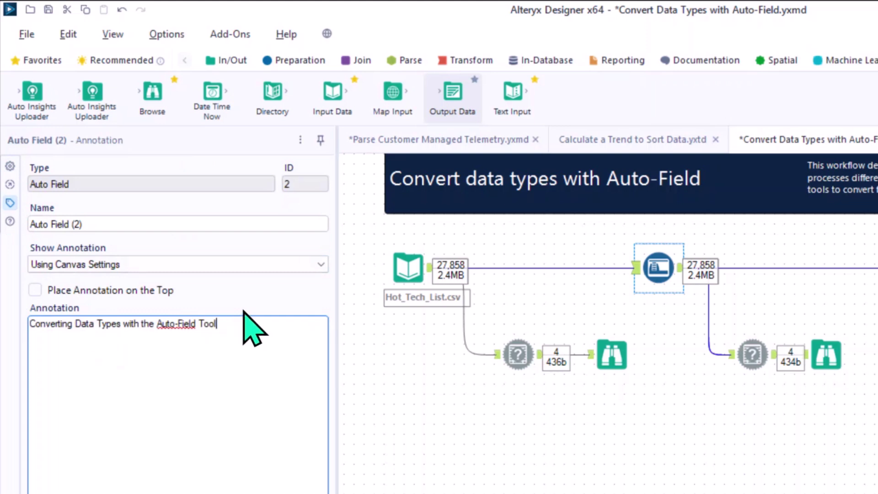
click(232, 267)
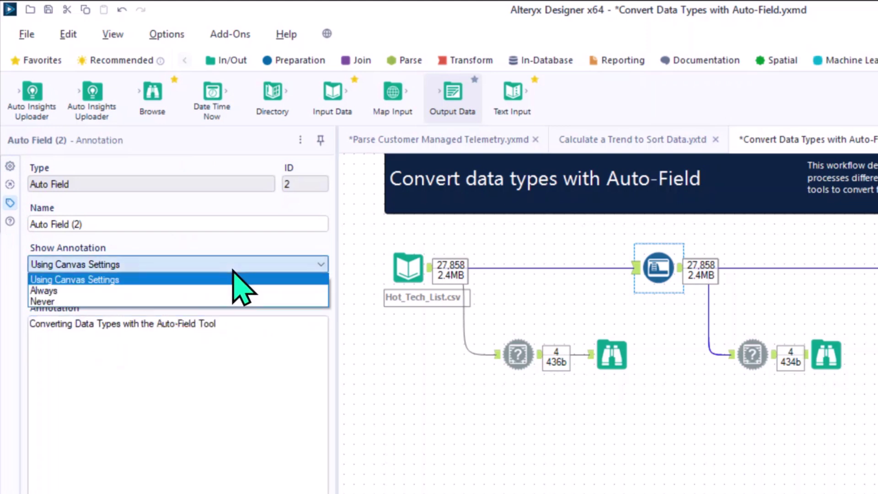
click(233, 268)
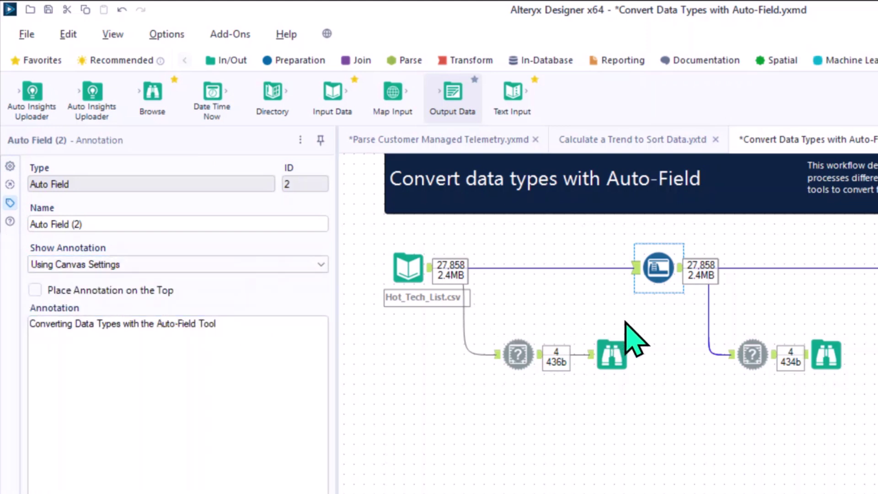
click(670, 401)
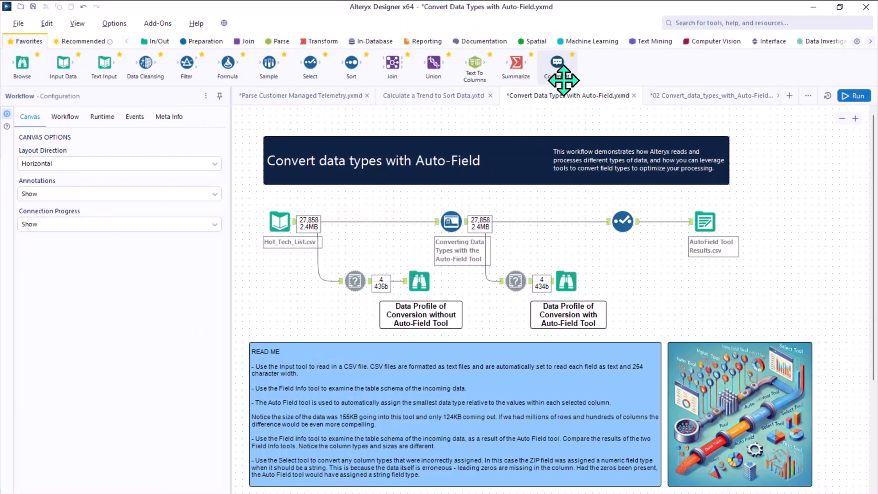
Add a comment below the Select tool reading 'Remove Zip code Field Prior to Output'
drag(564, 80, 564, 82)
drag(632, 257, 632, 257)
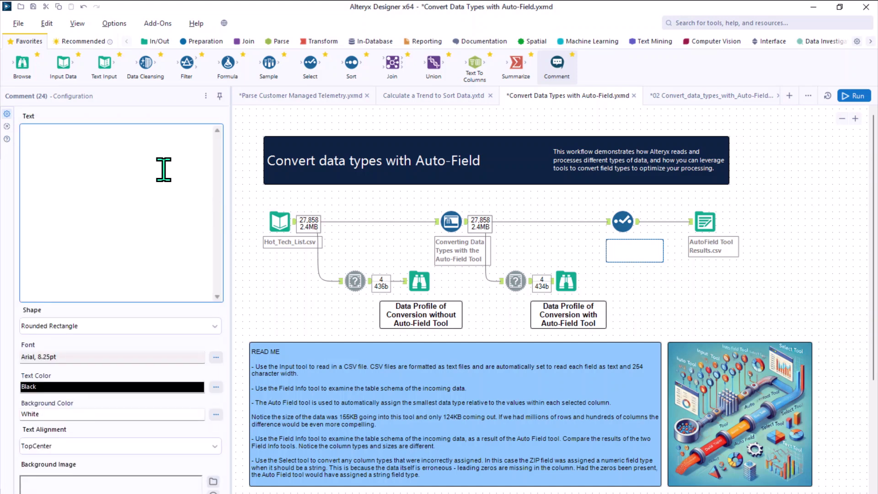
click(164, 170)
text(Remove Zip code Field Prior to Output)
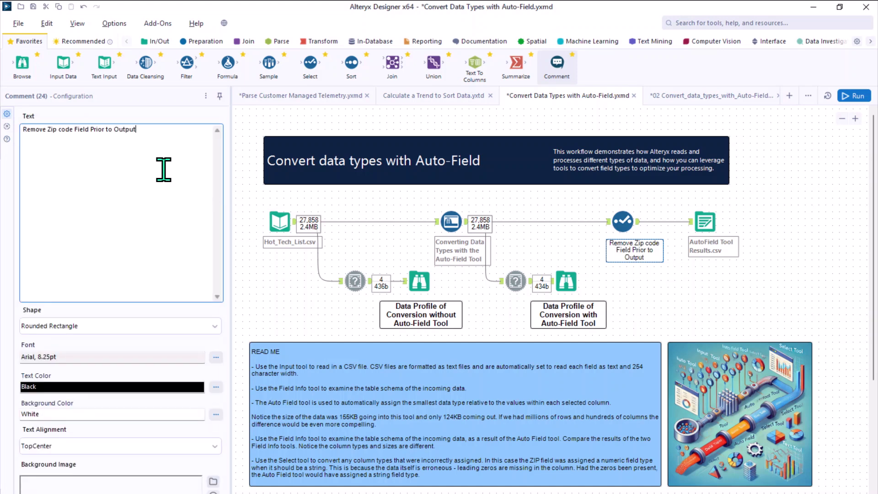
Format the comment text as underlined Bold Italic at size 10
click(215, 357)
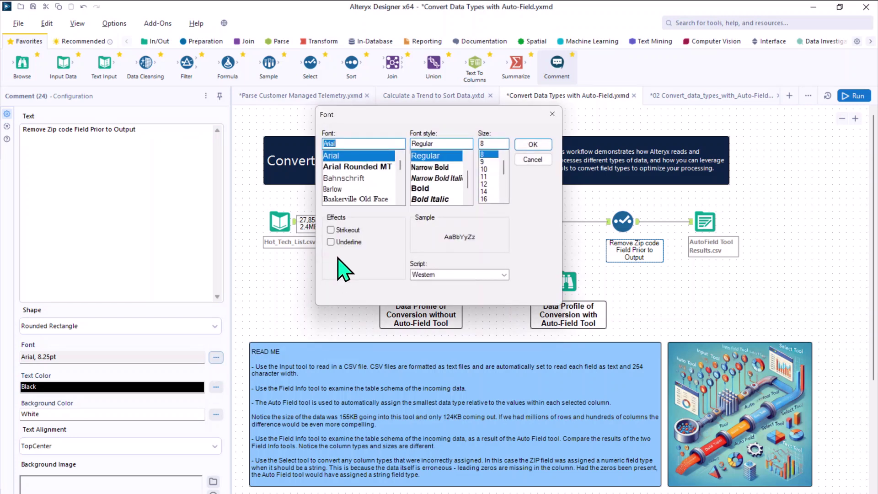
click(344, 243)
click(430, 199)
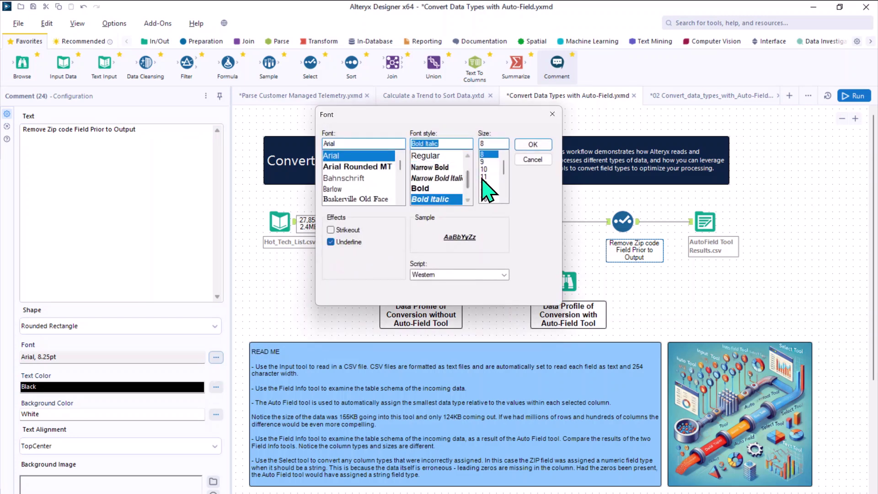
click(488, 169)
click(534, 146)
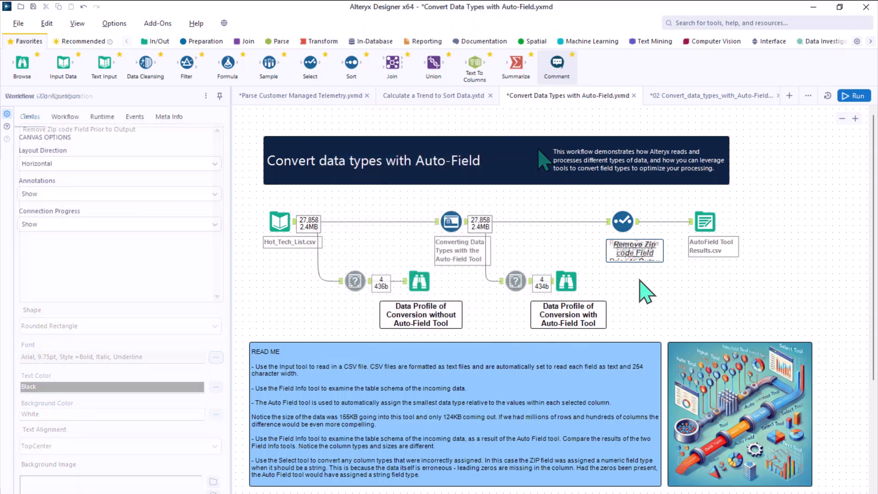
click(663, 303)
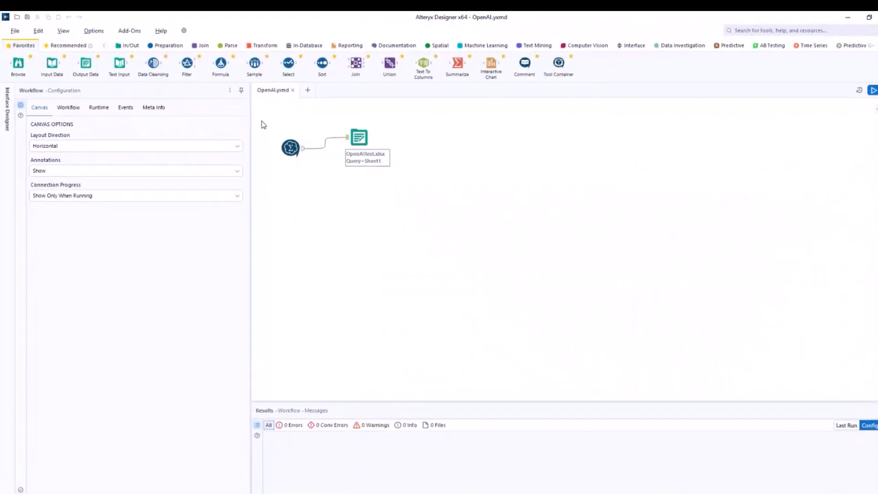
Connect the Workflow Summary tool to the first saved OpenAI API token in DCM
click(390, 208)
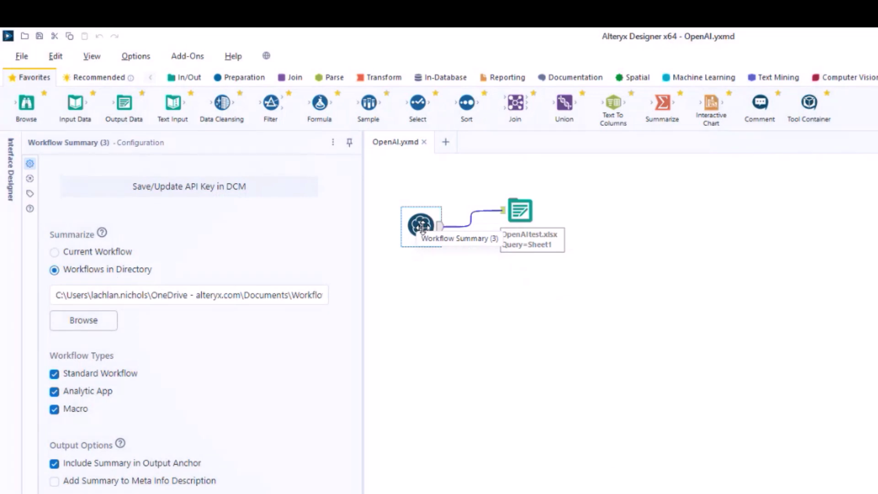
click(225, 191)
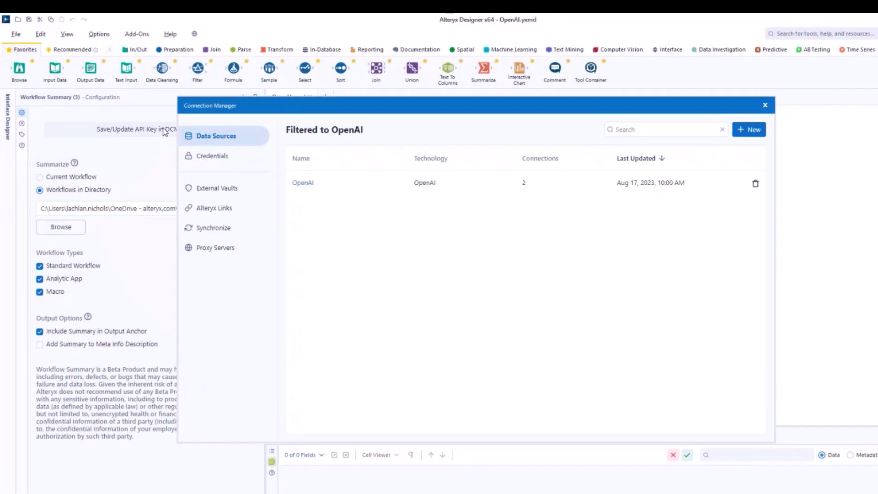
click(300, 183)
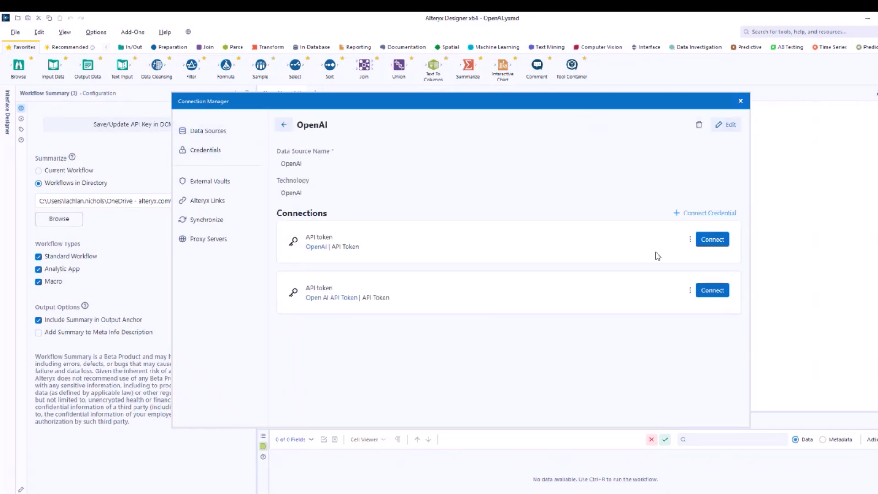
click(713, 243)
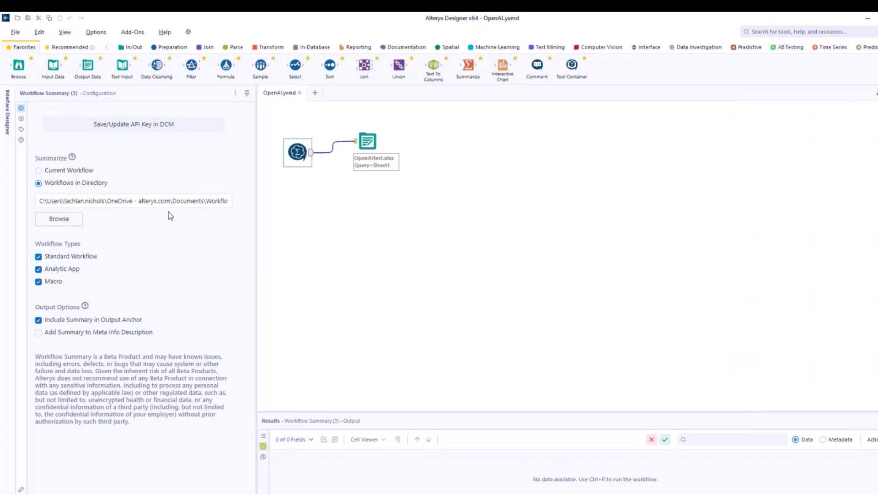
drag(41, 200, 256, 204)
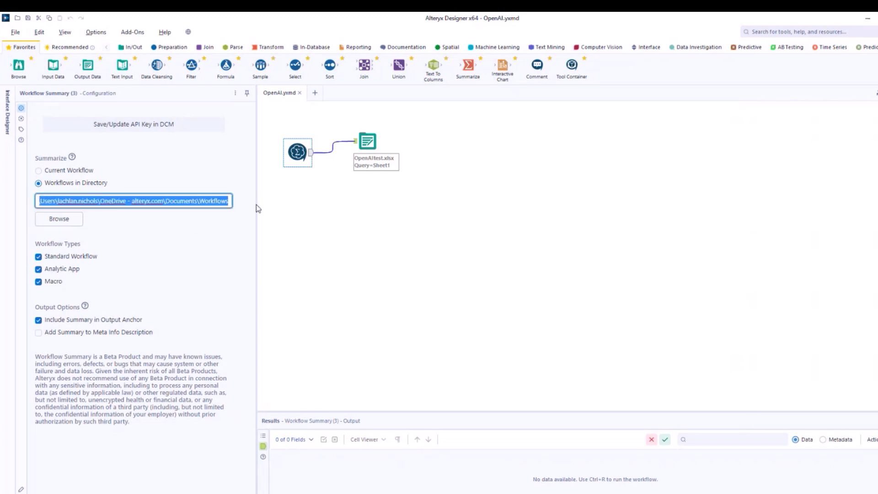
click(322, 207)
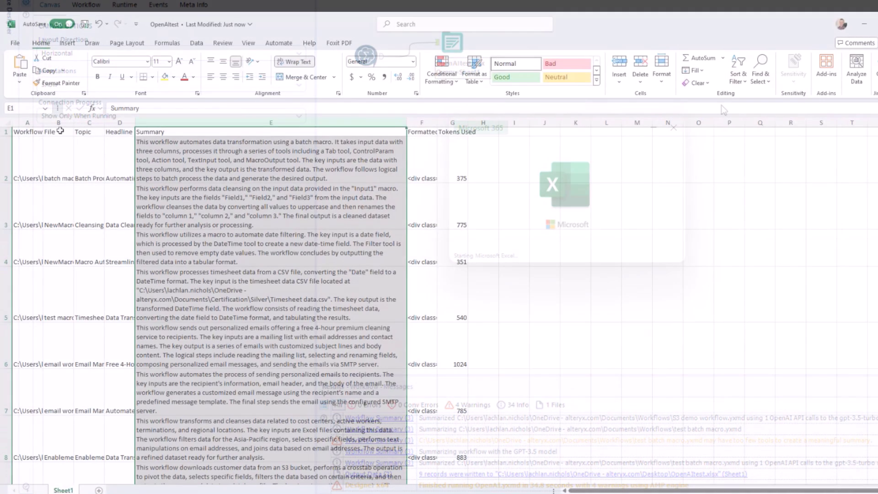
Autofit columns A to D to fit the workflow paths, file names, topics and headlines
double_click(42, 122)
double_click(372, 122)
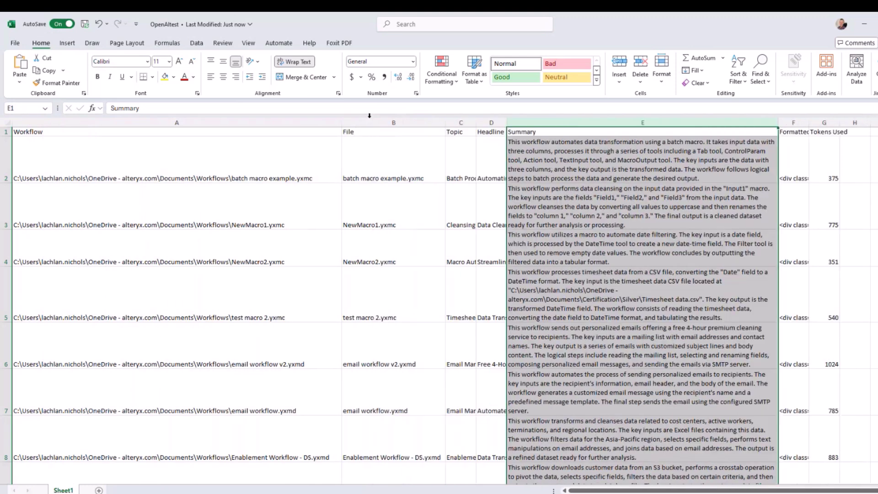
double_click(476, 123)
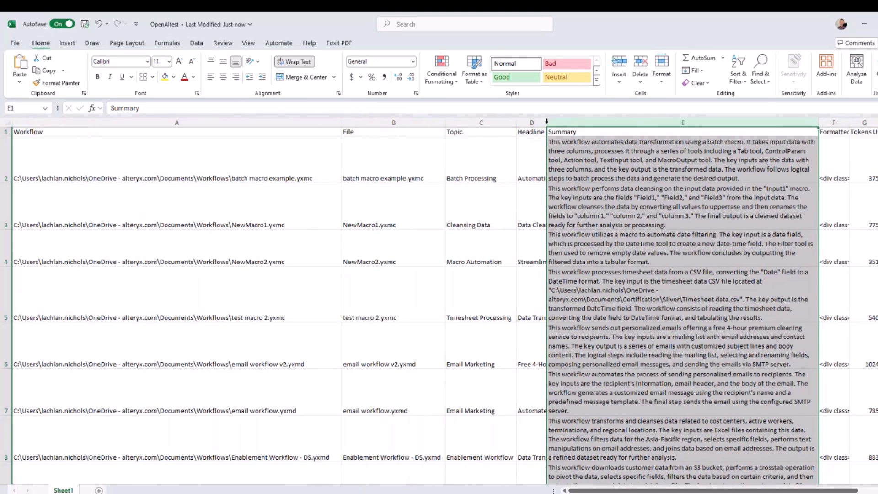
double_click(546, 122)
Check the tokens used and the first workflow's path, file name, topic, headline and summary
ctrl+scroll(439, 274, down, 3)
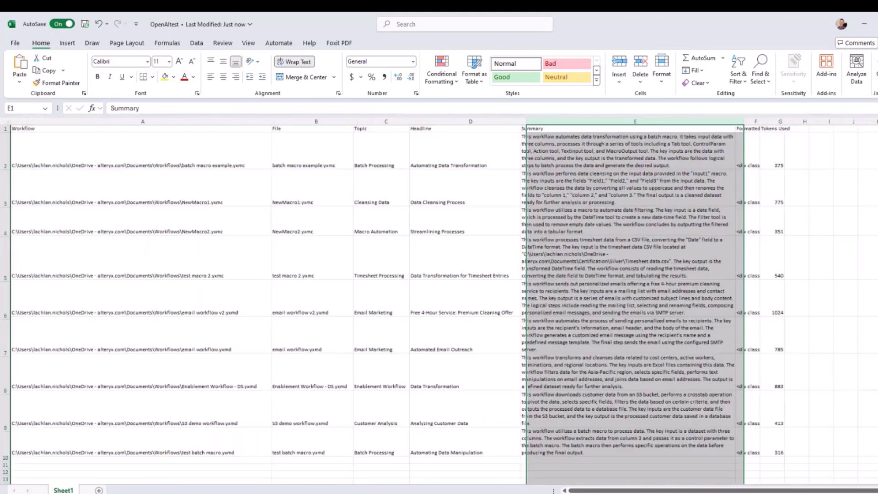
click(689, 293)
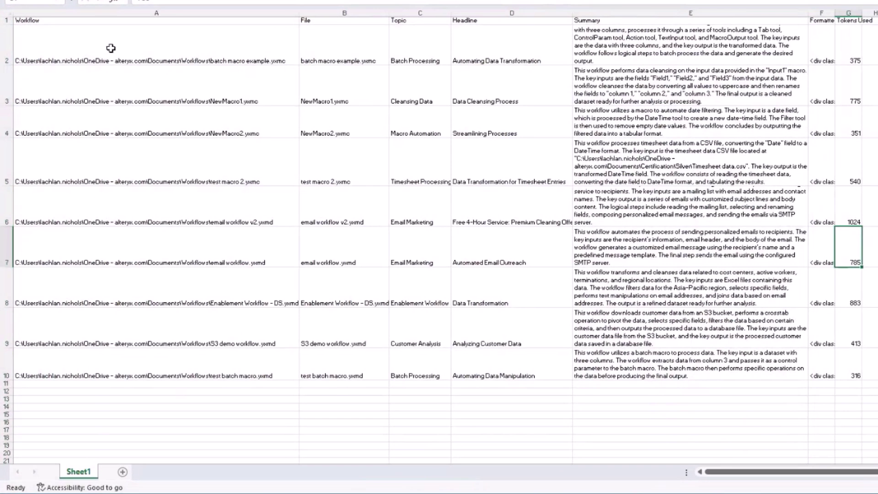
click(102, 80)
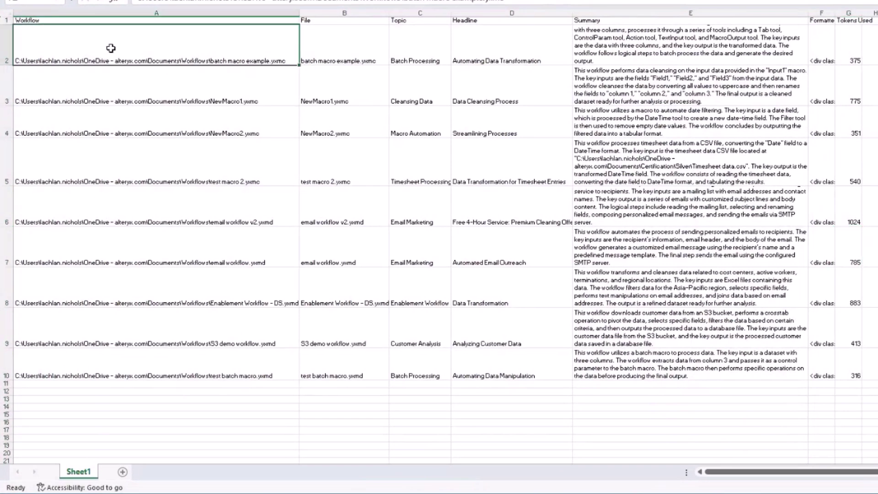
click(357, 43)
click(433, 41)
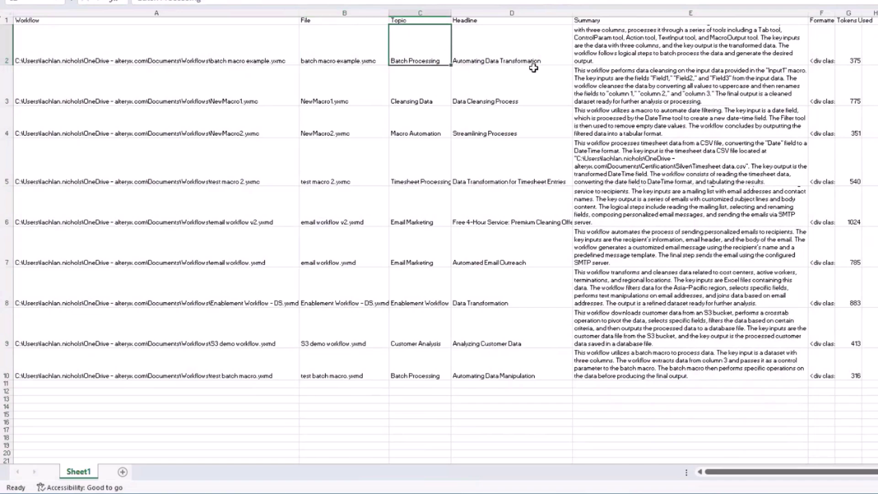
click(532, 52)
click(632, 48)
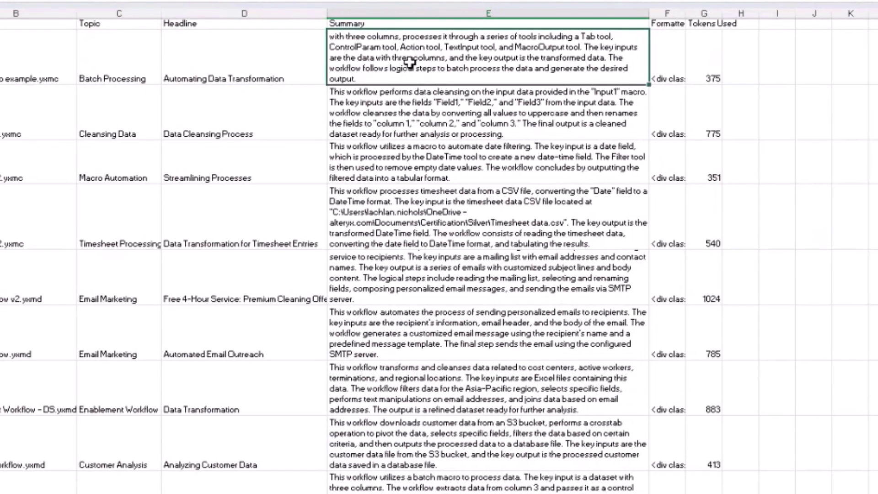